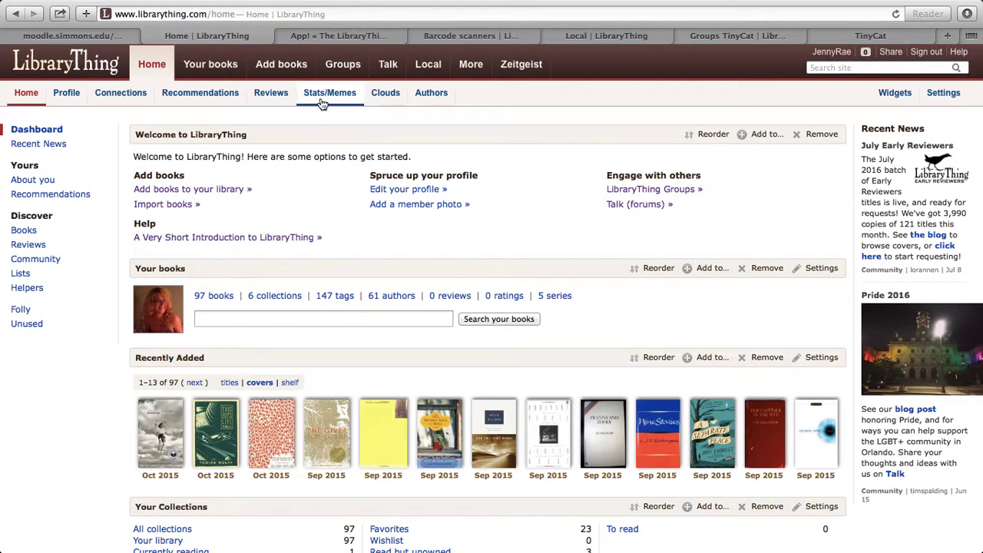
Step: On the Add books page, choose 'Amazon.com books, music and movies' as the search source
click(278, 74)
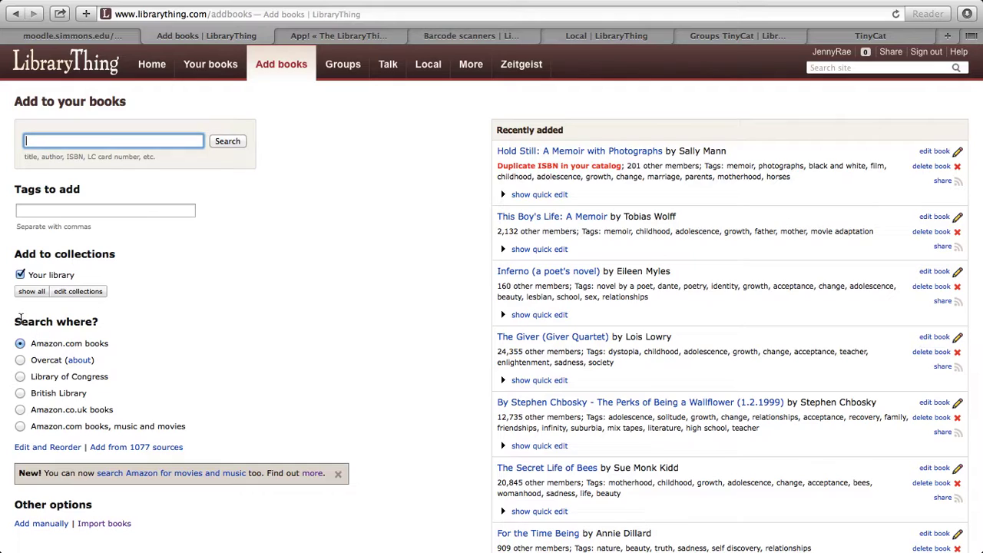
drag(22, 321, 104, 321)
click(103, 322)
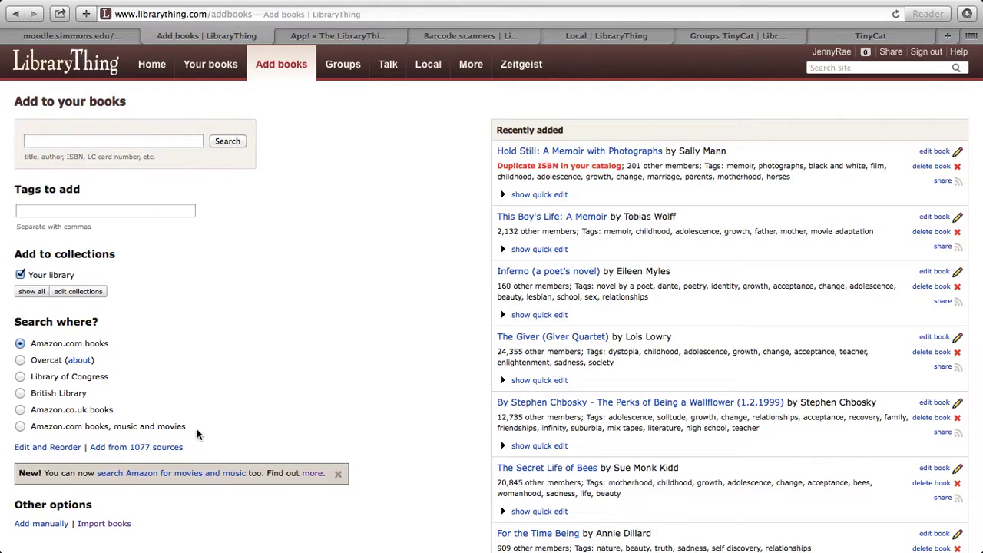
drag(196, 431, 28, 419)
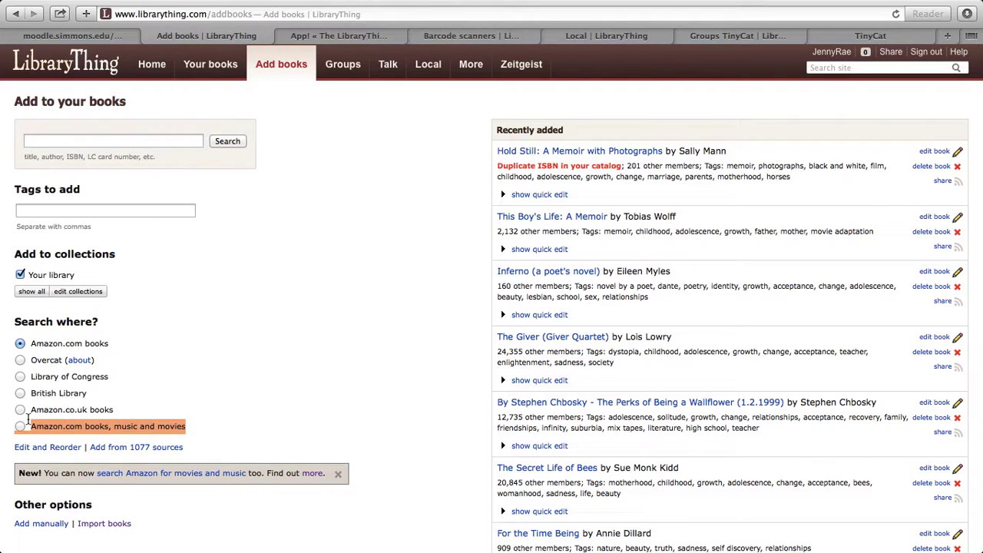
click(36, 422)
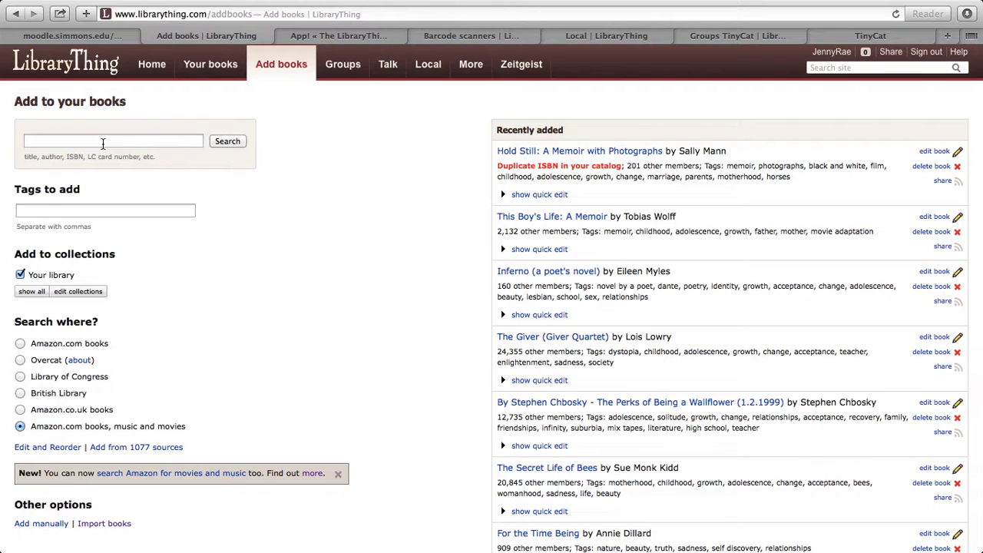
drag(34, 343, 111, 348)
click(111, 348)
click(156, 144)
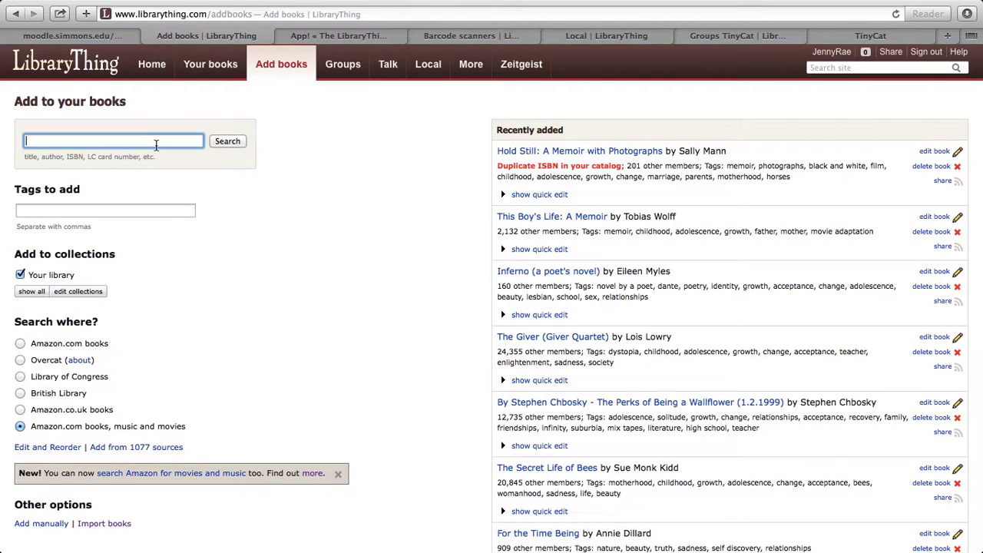
Step: Search Amazon for 'In Cold Blood' and browse the mixed book, video and CD results
text(In Cold Blood)
key(Return)
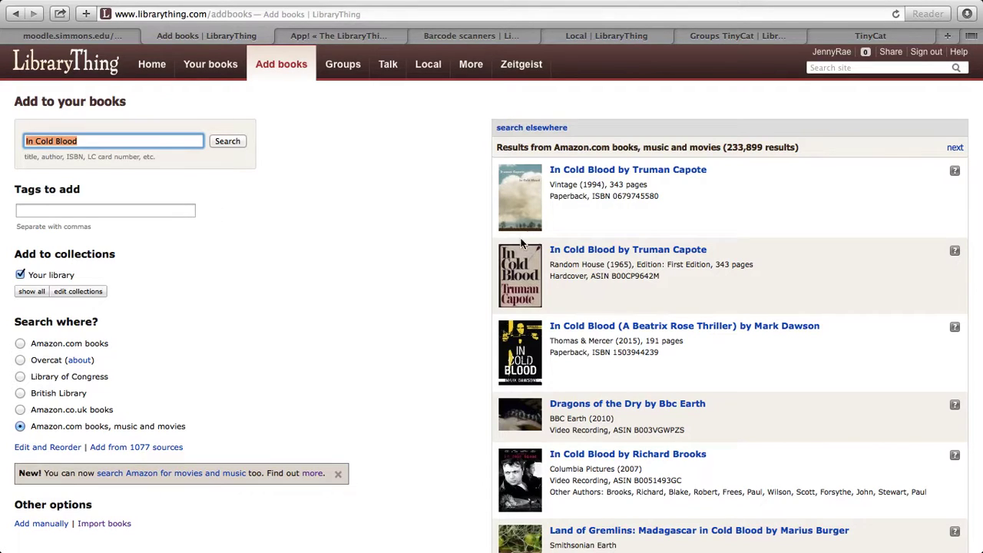
scroll(429, 227, down, 2)
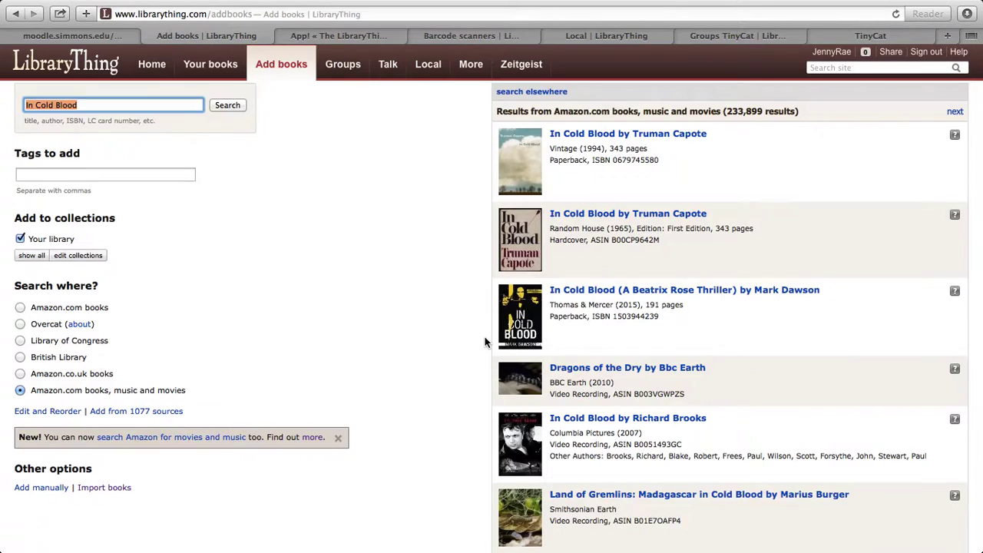
scroll(484, 342, down, 3)
scroll(484, 336, down, 3)
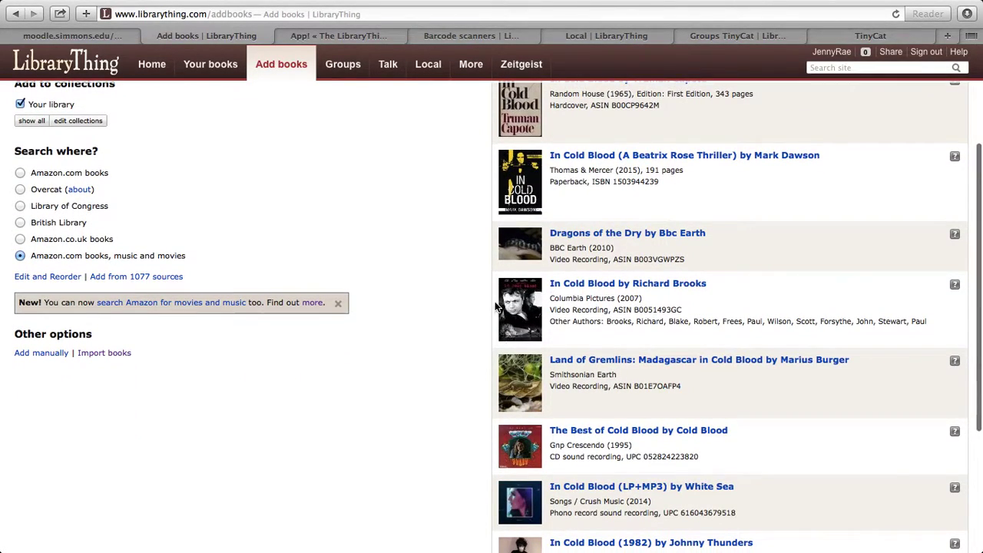
scroll(467, 329, down, 5)
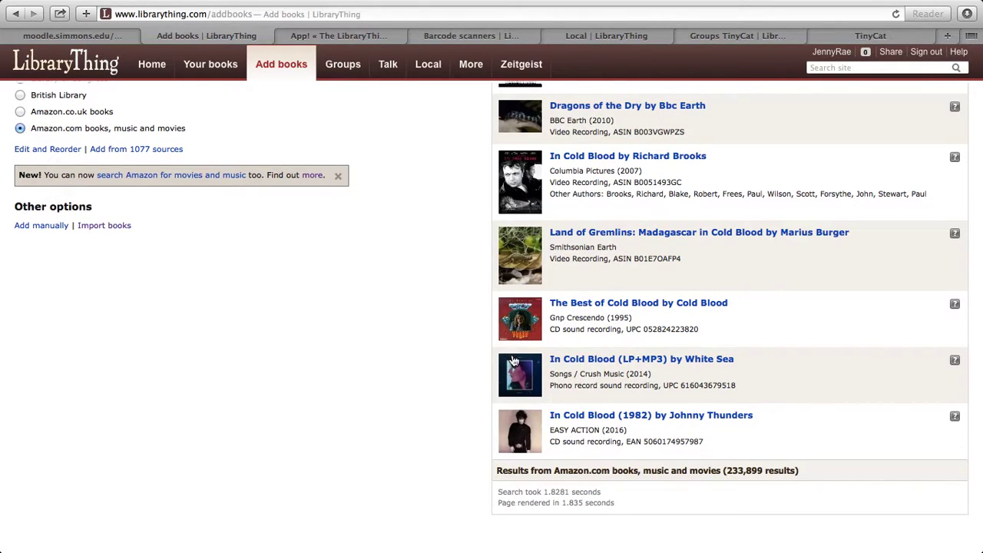
scroll(480, 437, up, 3)
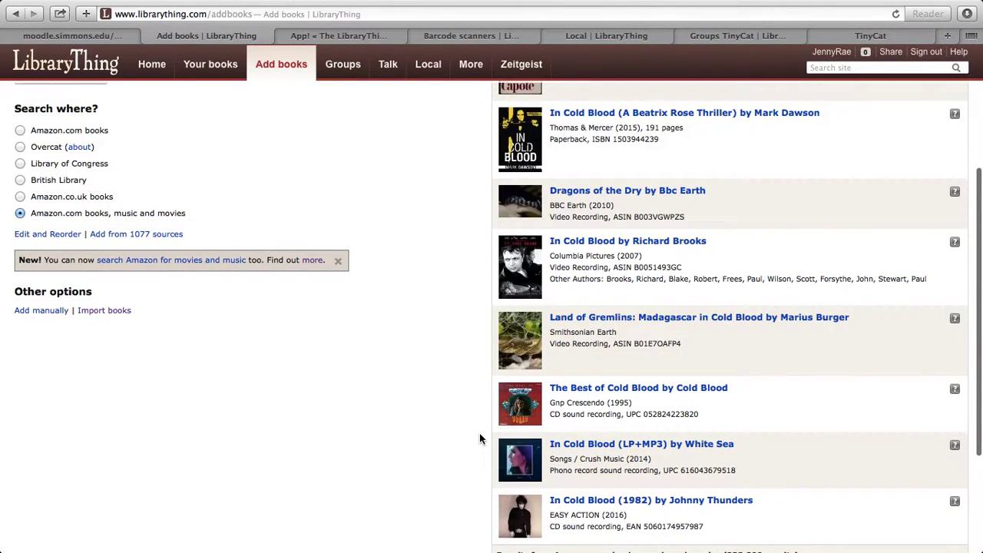
scroll(482, 428, up, 1)
scroll(482, 430, up, 1)
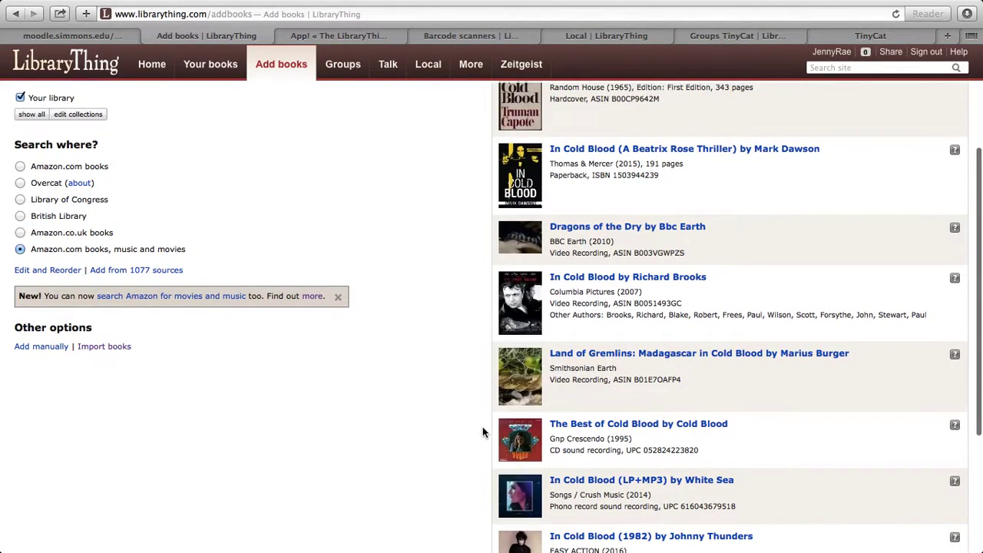
Step: Add the Richard Brooks 'In Cold Blood' film and show its quick-edit tags, rating and collections
click(601, 276)
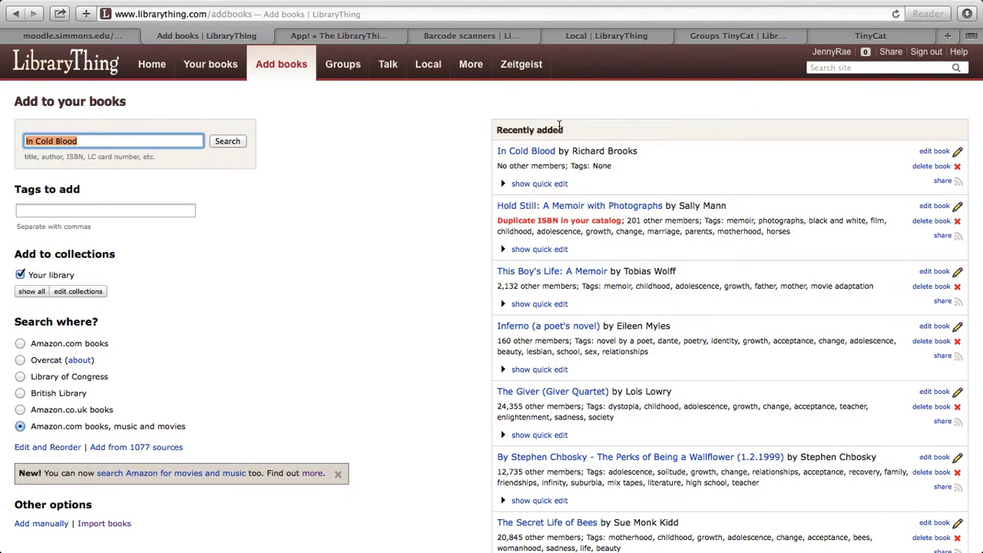
click(520, 186)
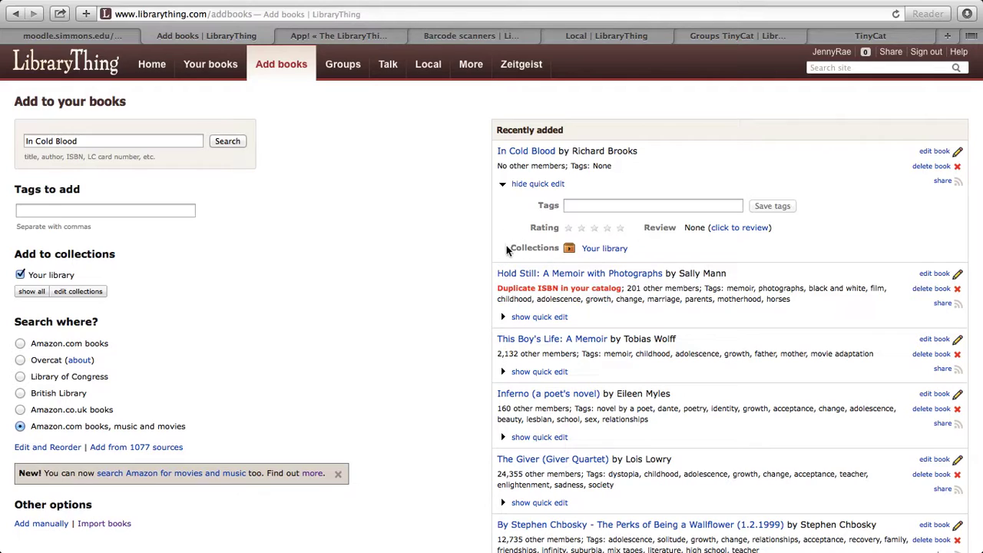
drag(511, 247, 561, 249)
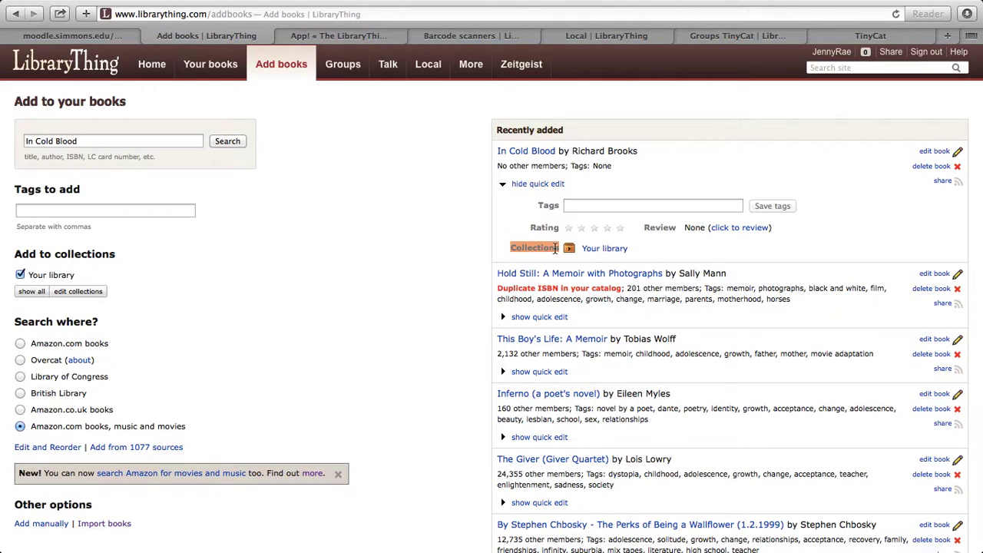
click(555, 248)
scroll(420, 217, up, 1)
Step: Read through the LibraryThing App blog post, then switch to the CueCat barcode scanner store page
click(349, 36)
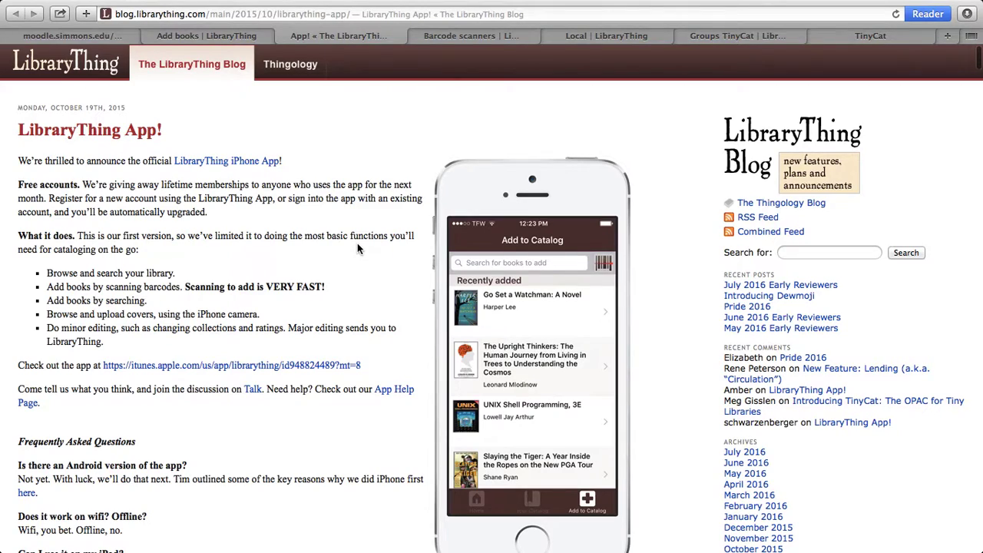
scroll(359, 247, down, 2)
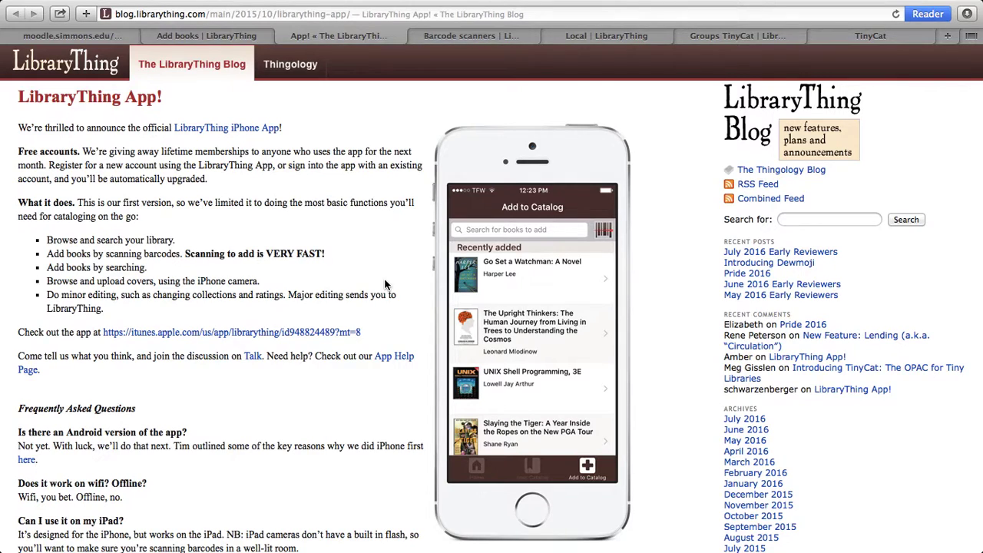
scroll(386, 285, down, 1)
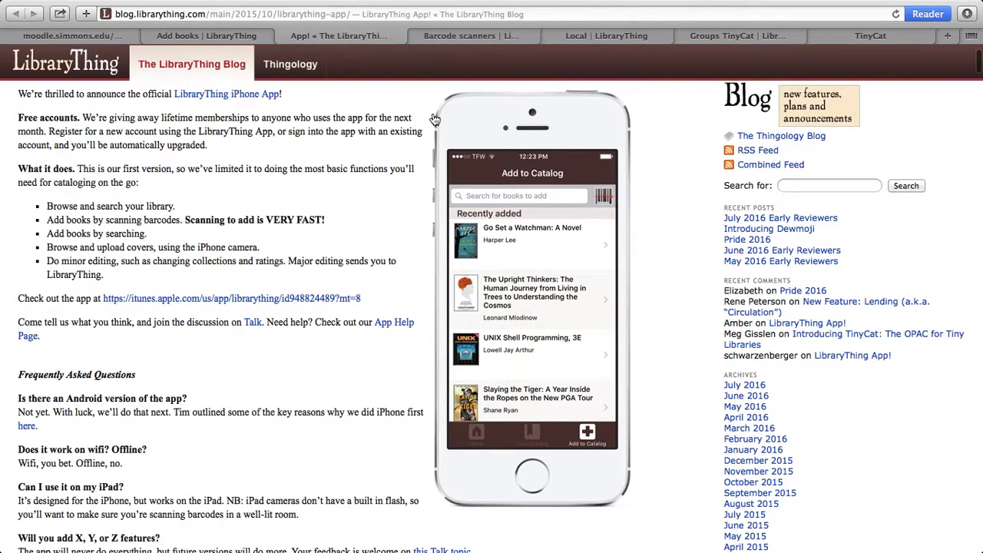
click(464, 37)
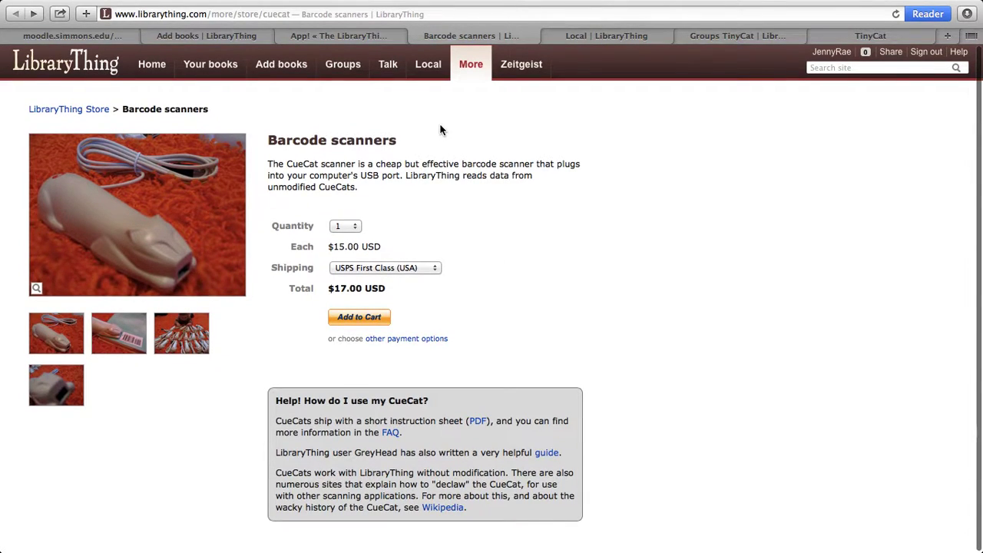
Step: Go to the More LibraryThing page listing Features, Free Books and Community sections
click(465, 64)
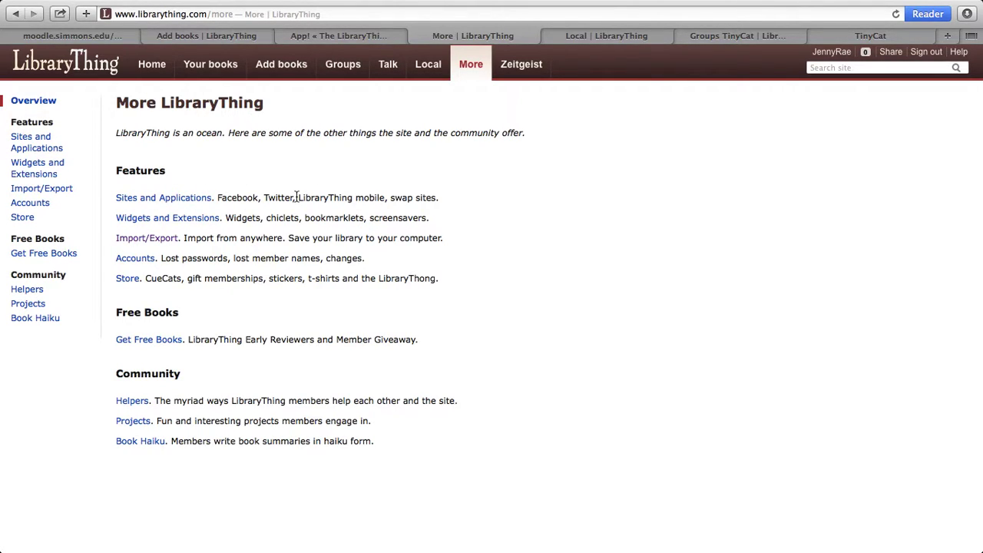
Step: Review the Import/Export page's Excel, JSON and MARC export options, then return to More
click(154, 241)
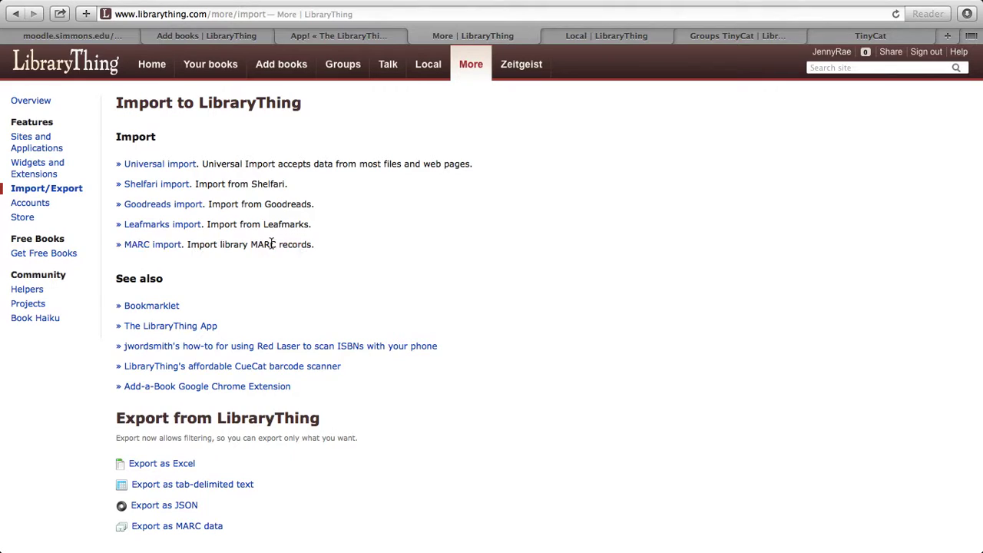
scroll(271, 243, down, 1)
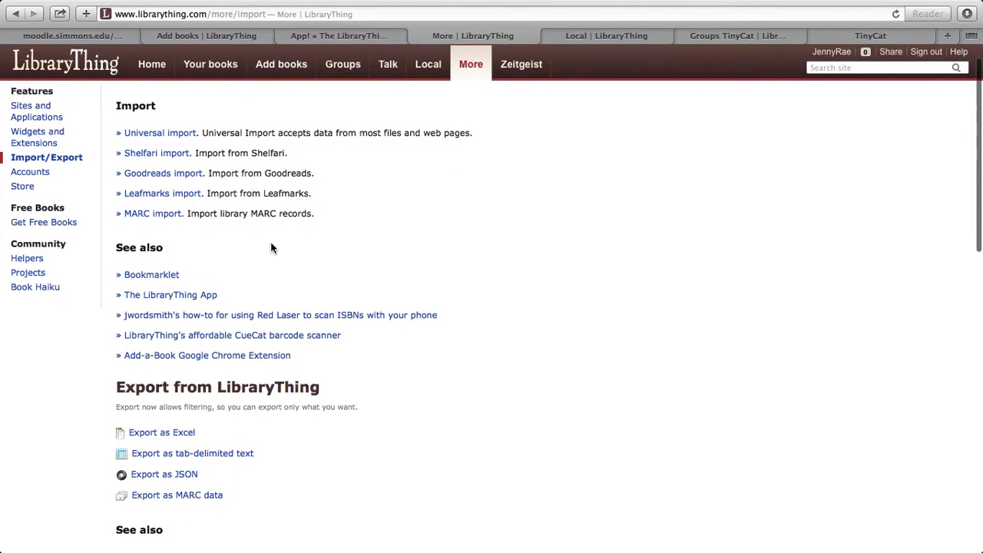
scroll(271, 242, down, 5)
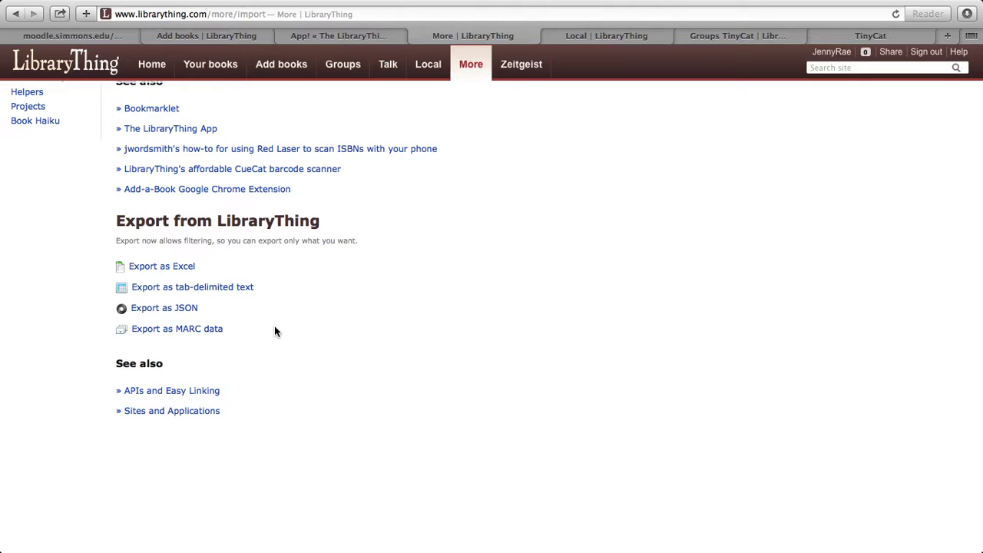
scroll(274, 331, up, 5)
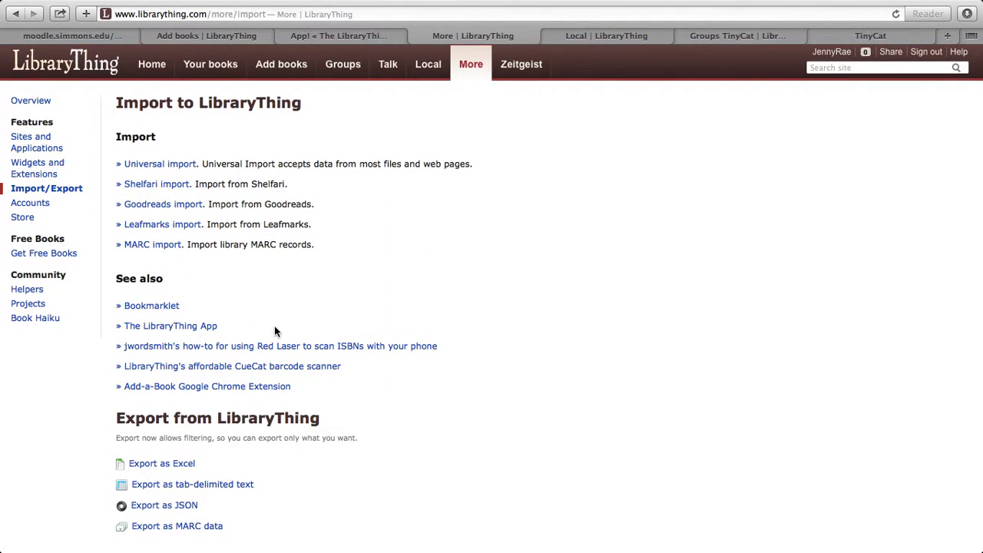
click(468, 69)
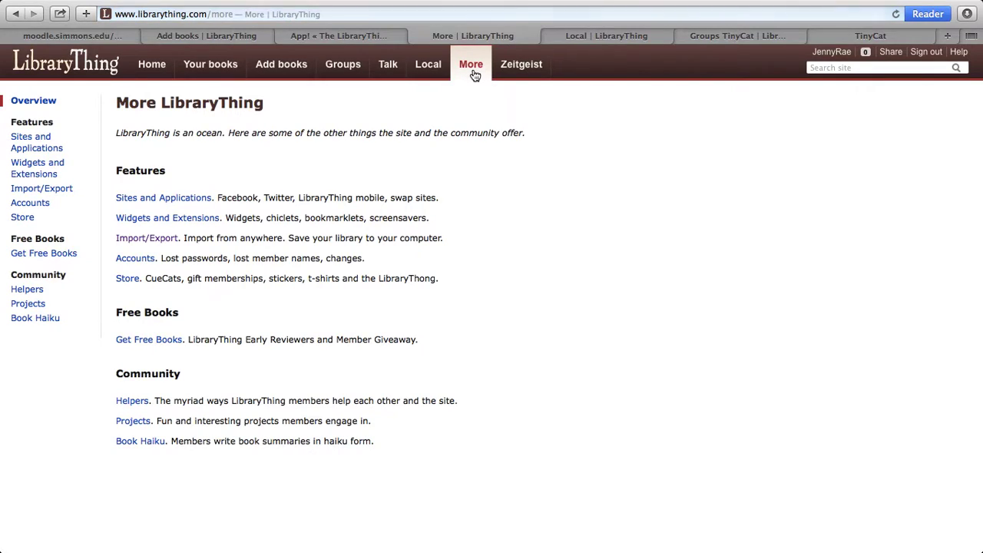
drag(227, 134, 117, 131)
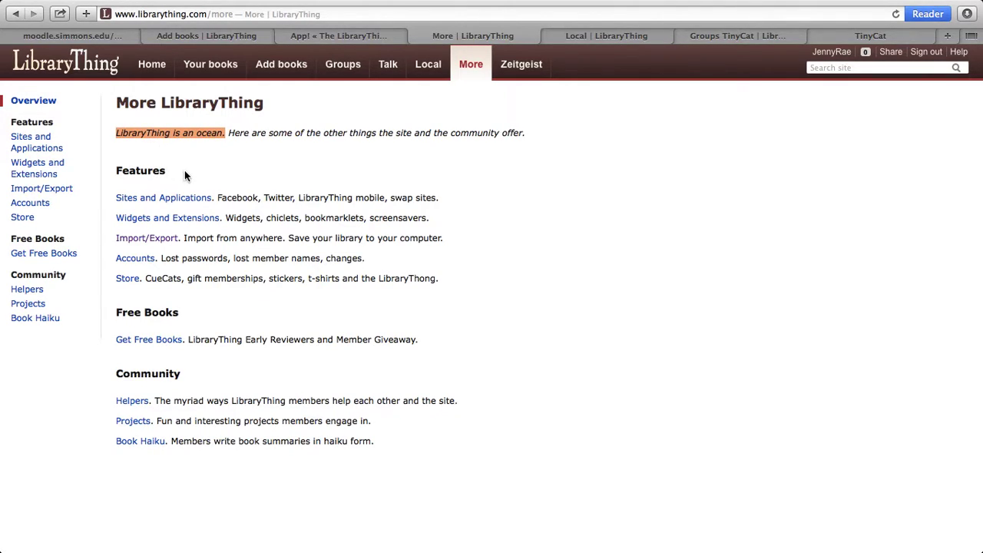
click(268, 198)
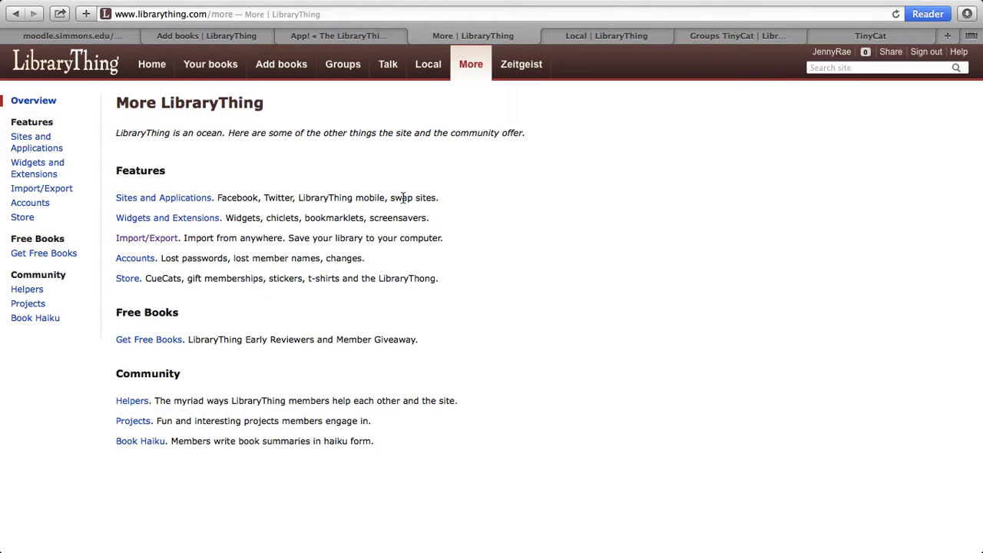
drag(441, 200, 220, 197)
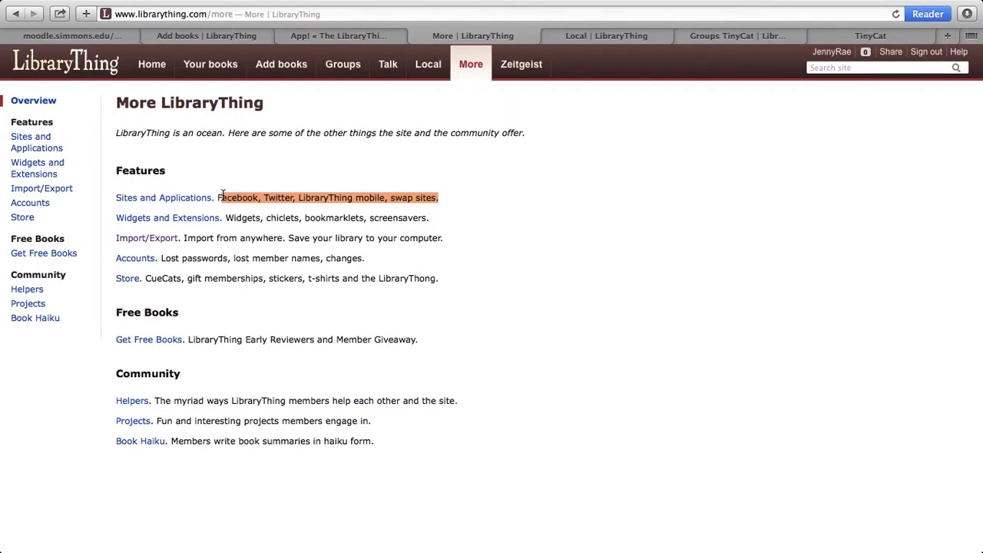
click(229, 198)
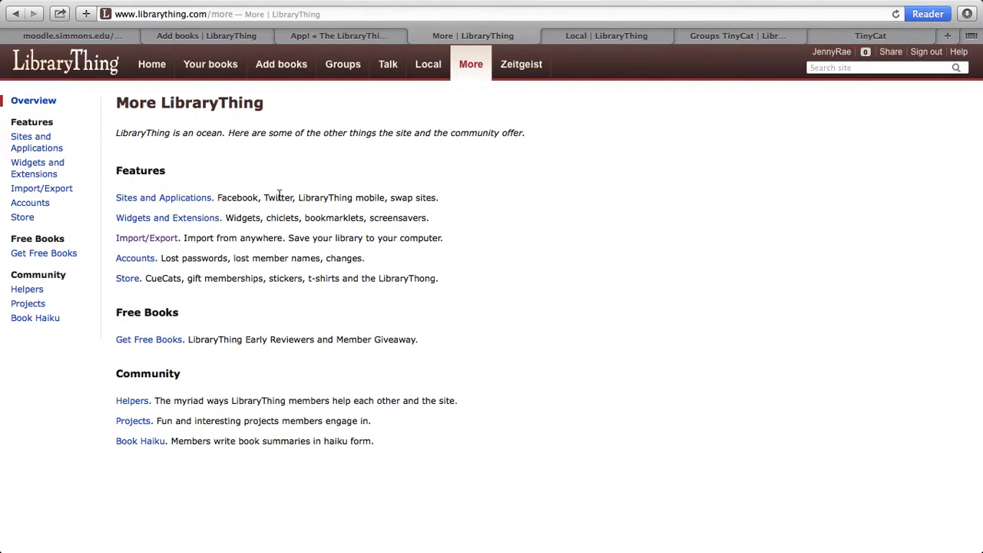
scroll(280, 200, down, 1)
scroll(281, 199, down, 1)
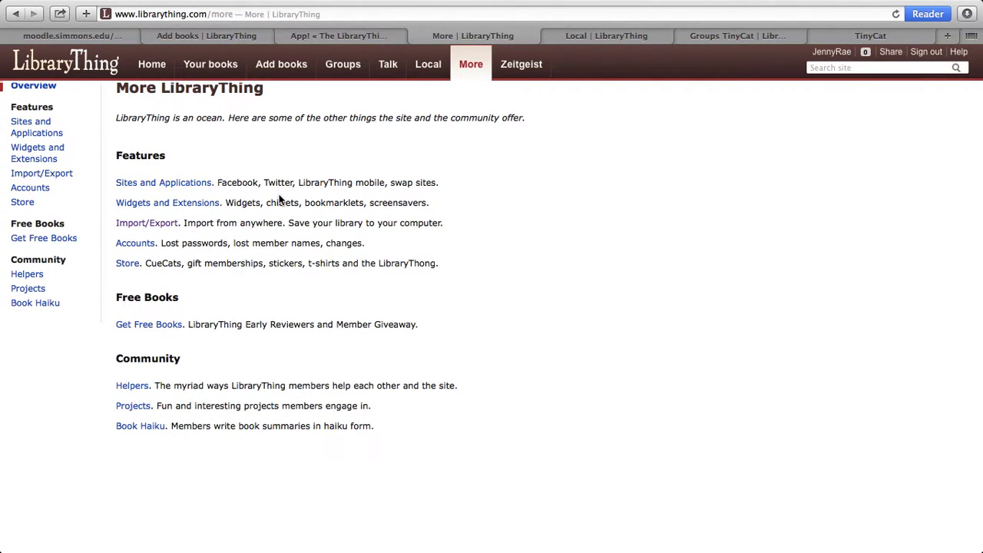
scroll(280, 200, down, 3)
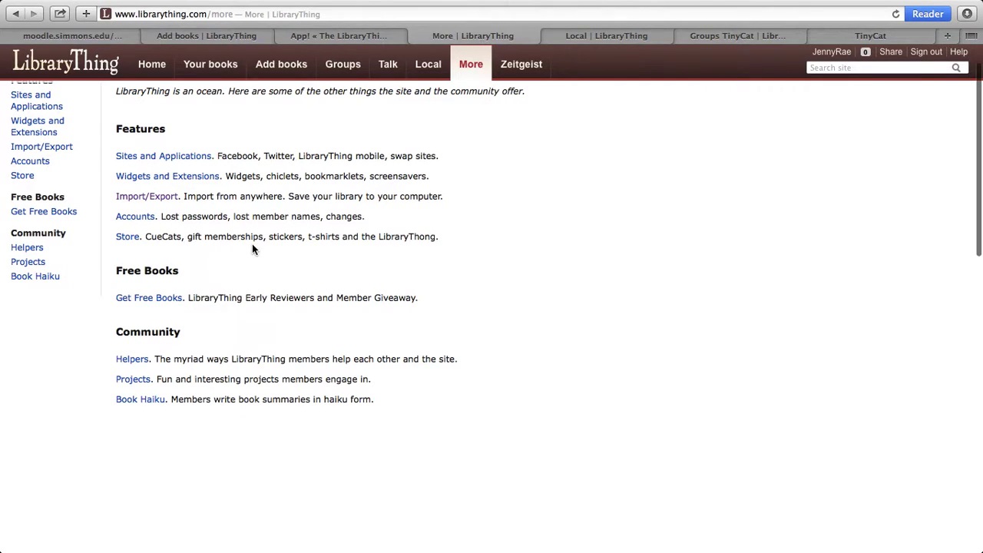
scroll(252, 244, up, 5)
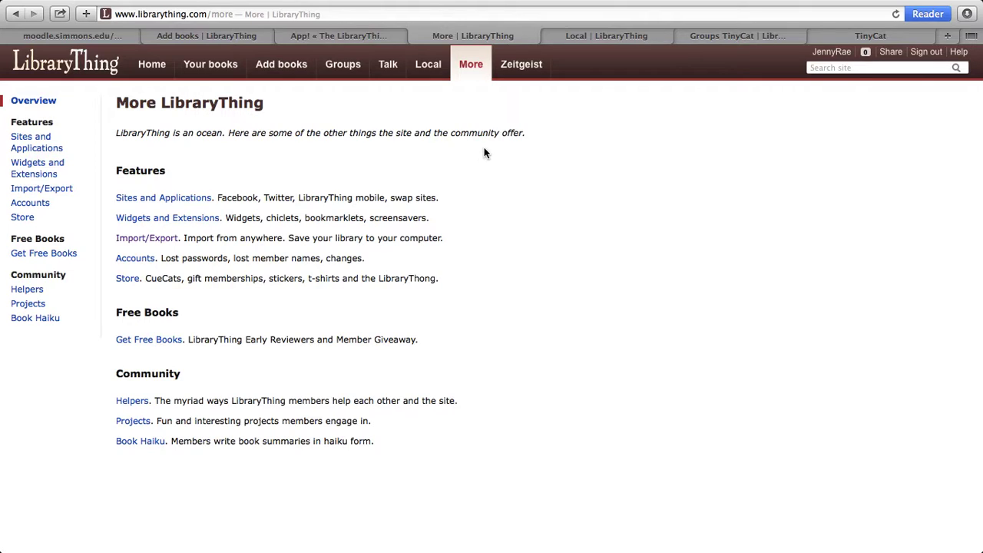
Step: On the Local page, save 'Boston, MA' as the private location
click(428, 66)
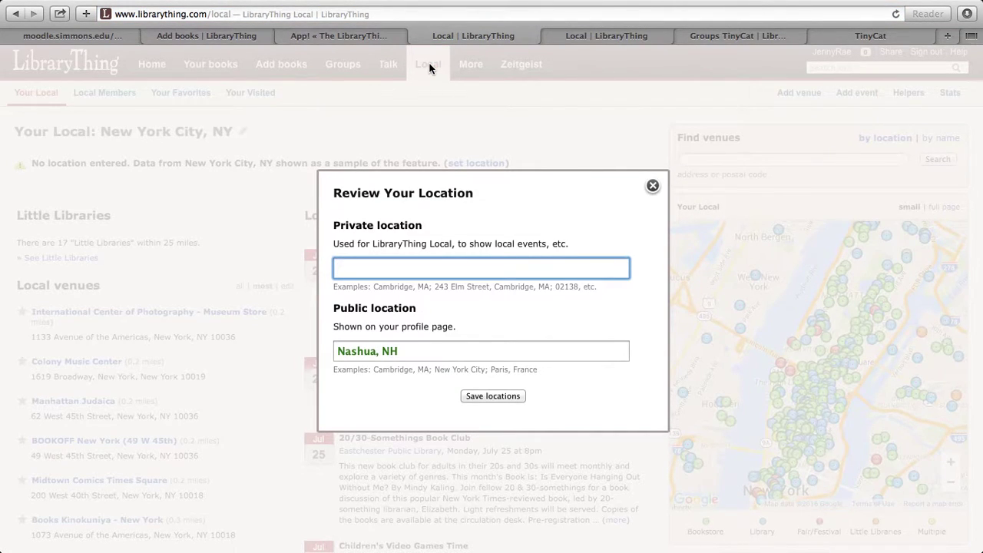
drag(334, 244, 584, 242)
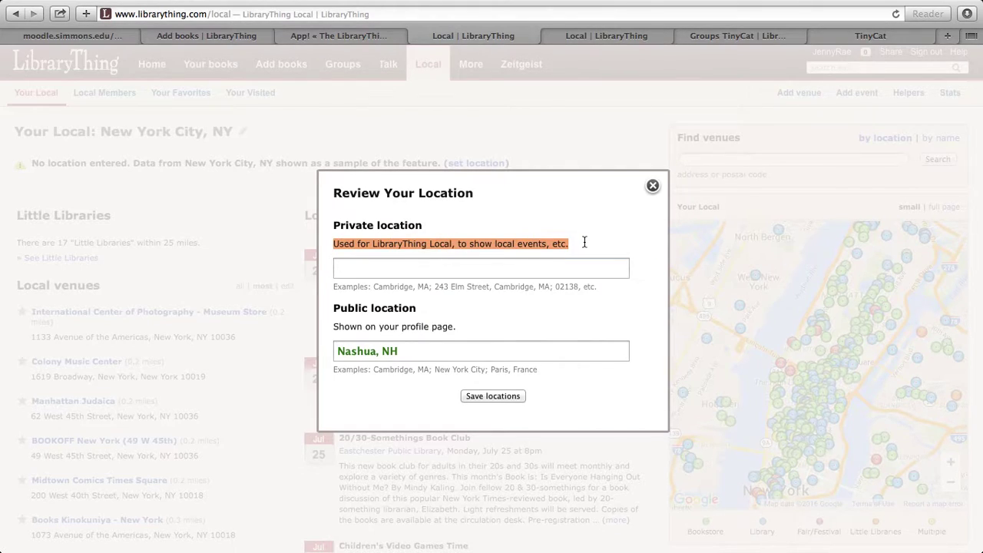
click(579, 240)
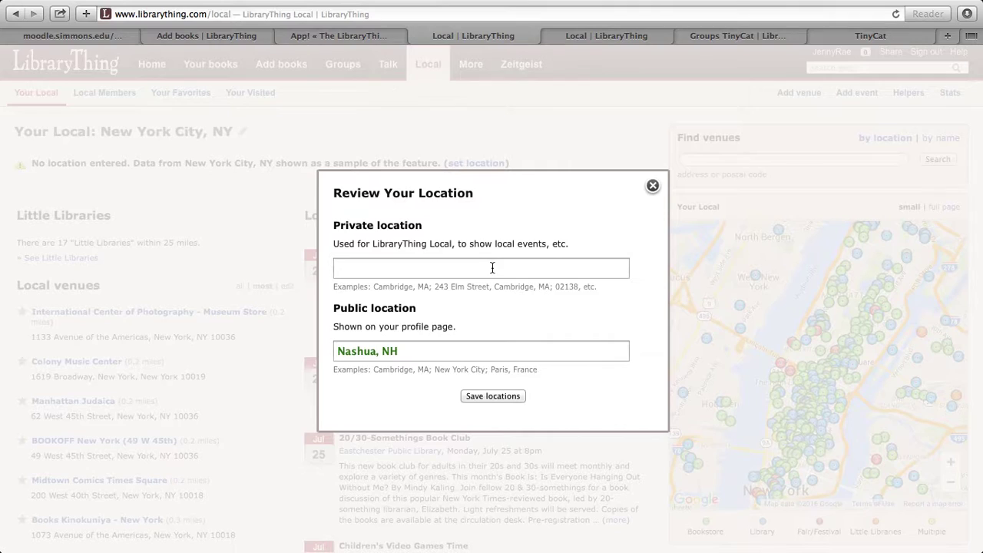
drag(333, 308, 459, 336)
click(457, 334)
click(425, 266)
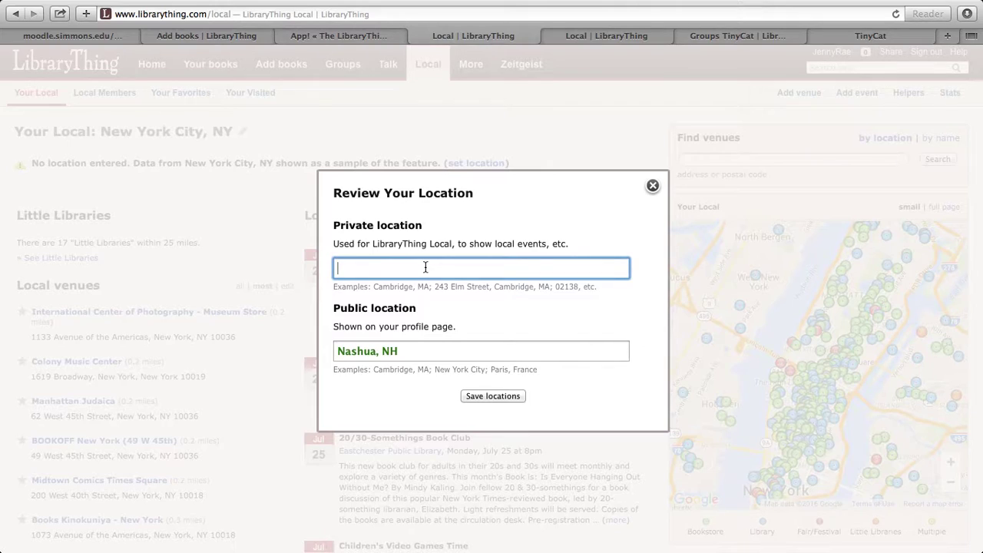
text(Boston, MA)
click(492, 396)
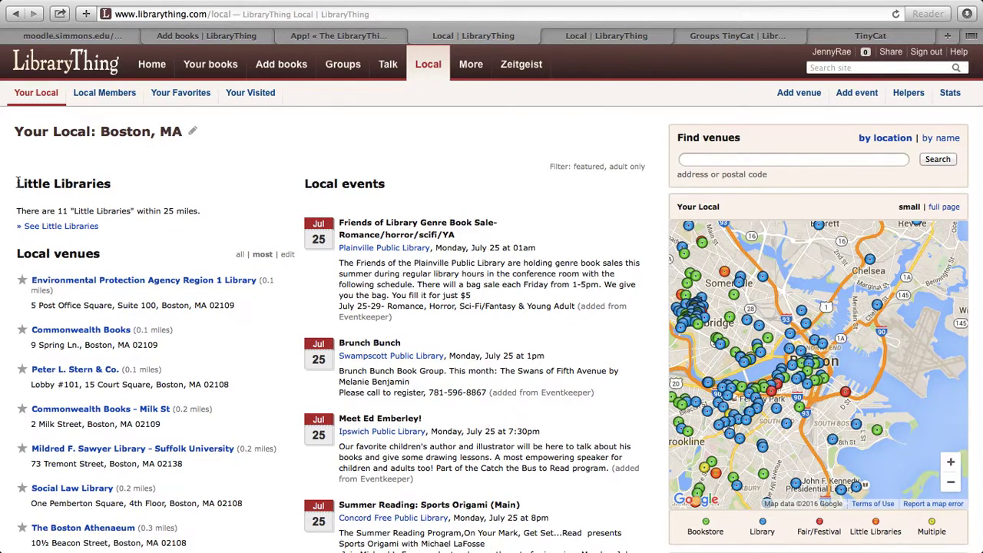
drag(17, 183, 116, 188)
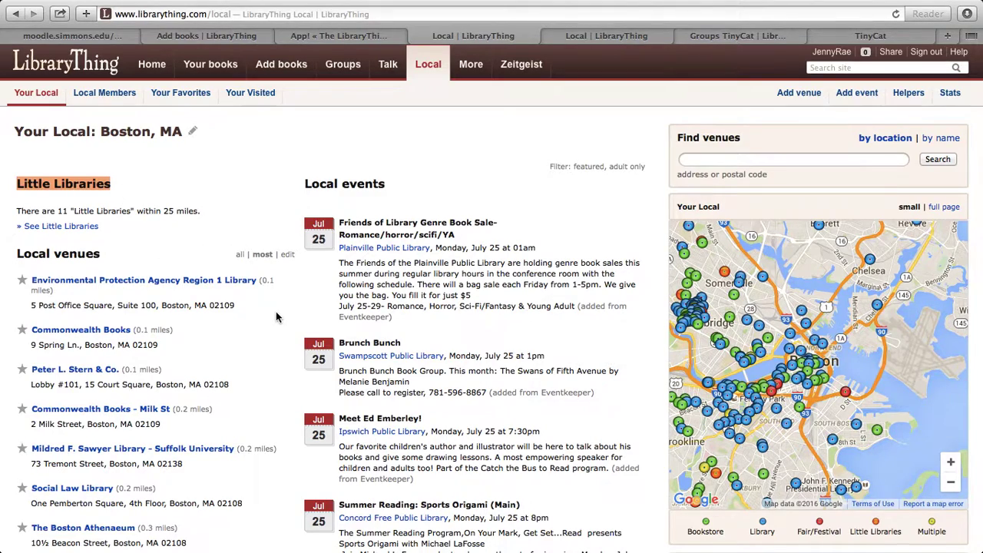
scroll(277, 316, down, 1)
scroll(276, 316, down, 1)
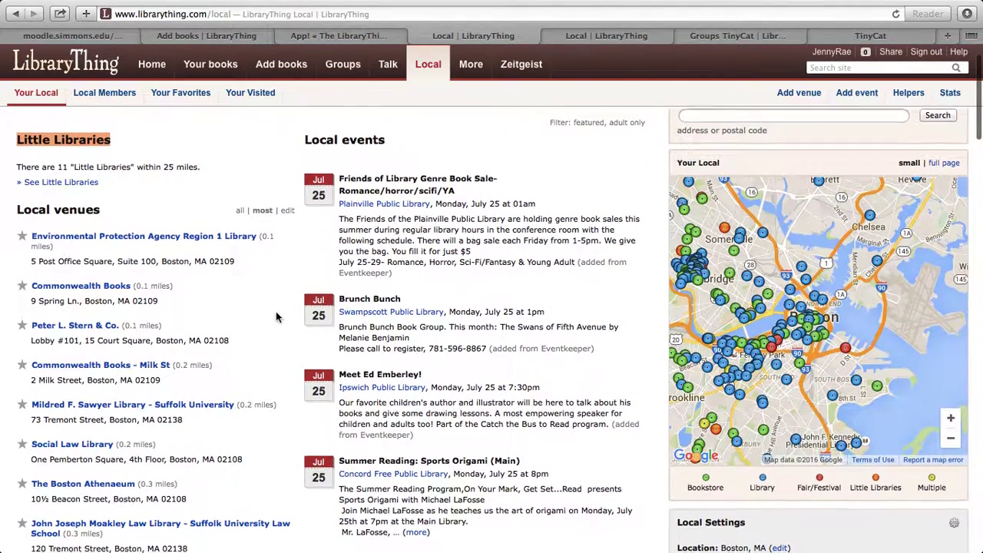
scroll(637, 361, down, 6)
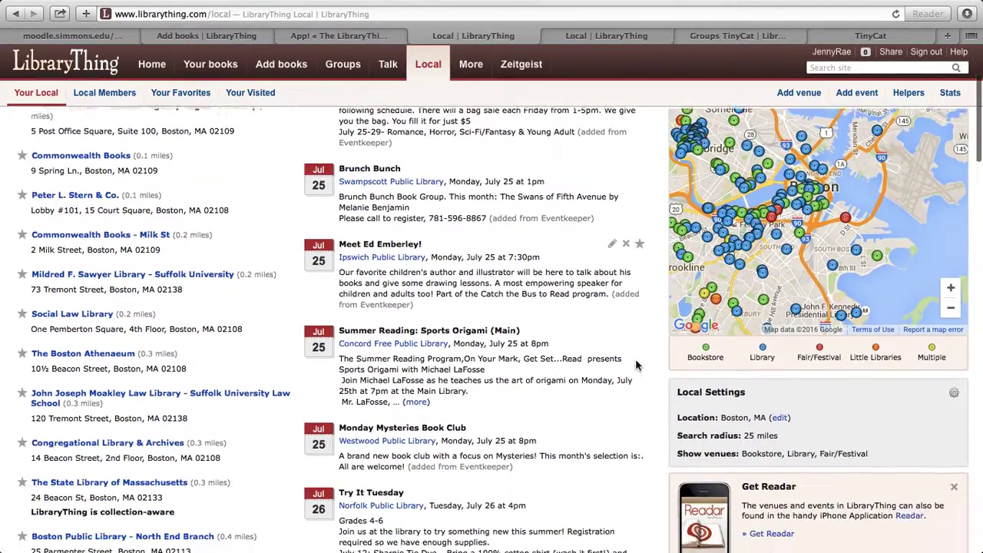
scroll(636, 361, down, 10)
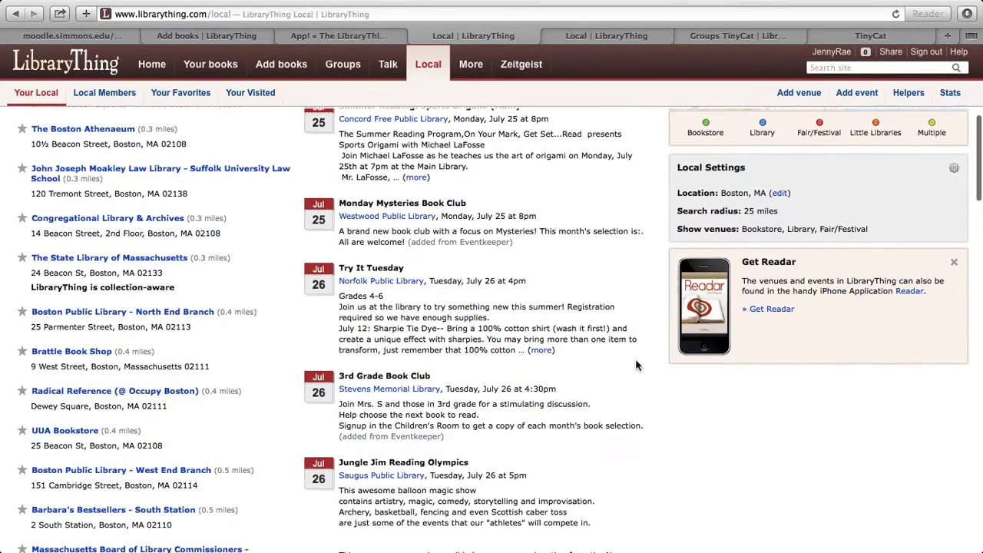
scroll(635, 361, up, 20)
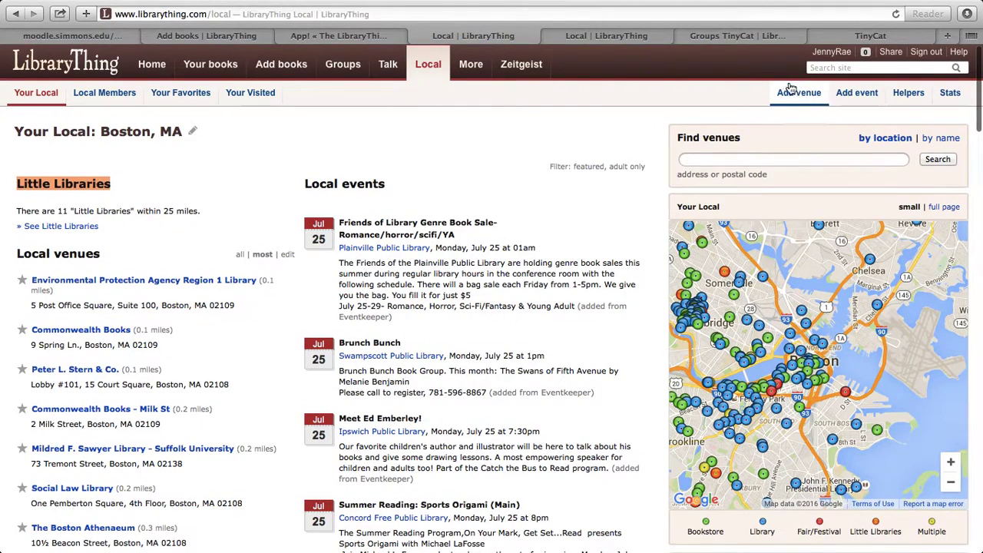